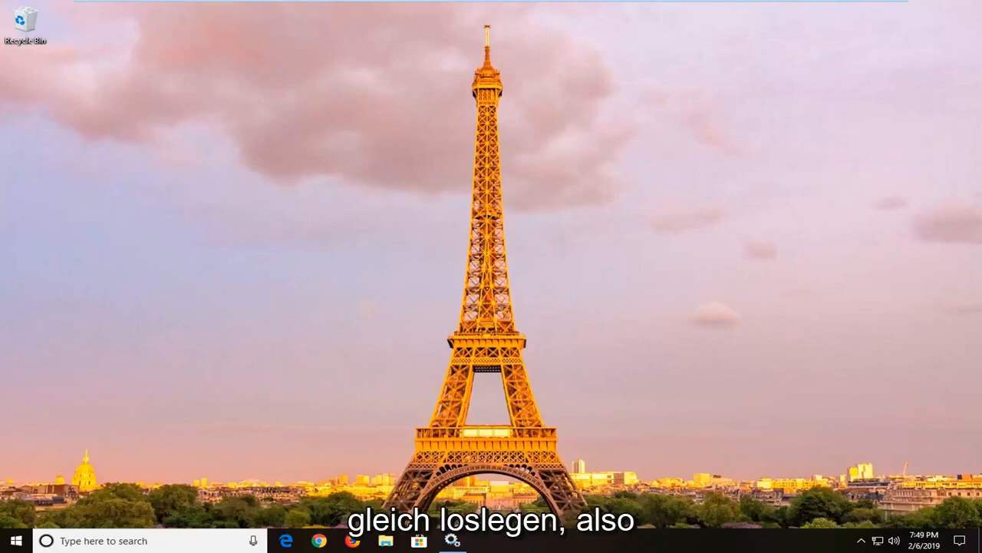
Search Windows for "troubleshoot" and open the Troubleshoot settings page.
{"action": "left_click", "coordinate": [14, 540]}
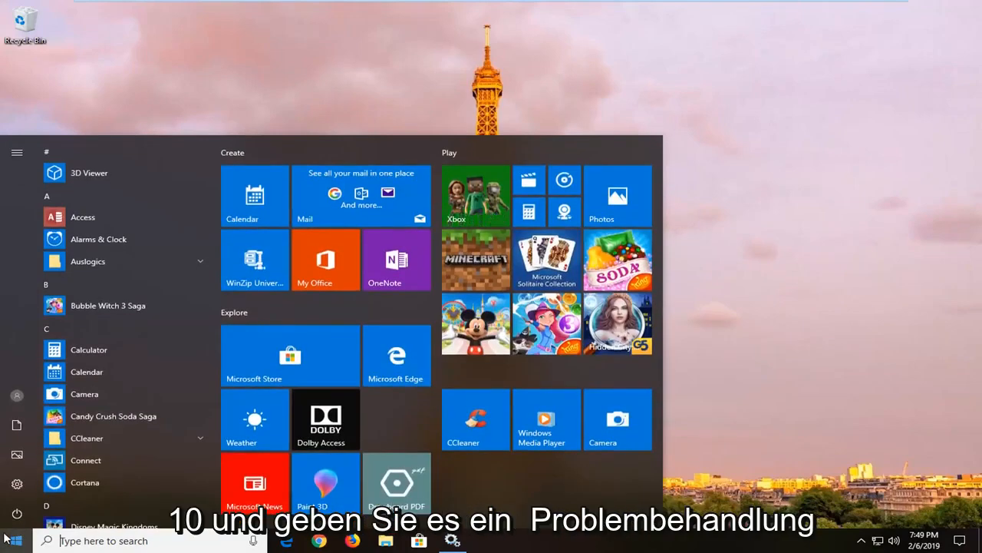
{"action": "type", "text": "t"}
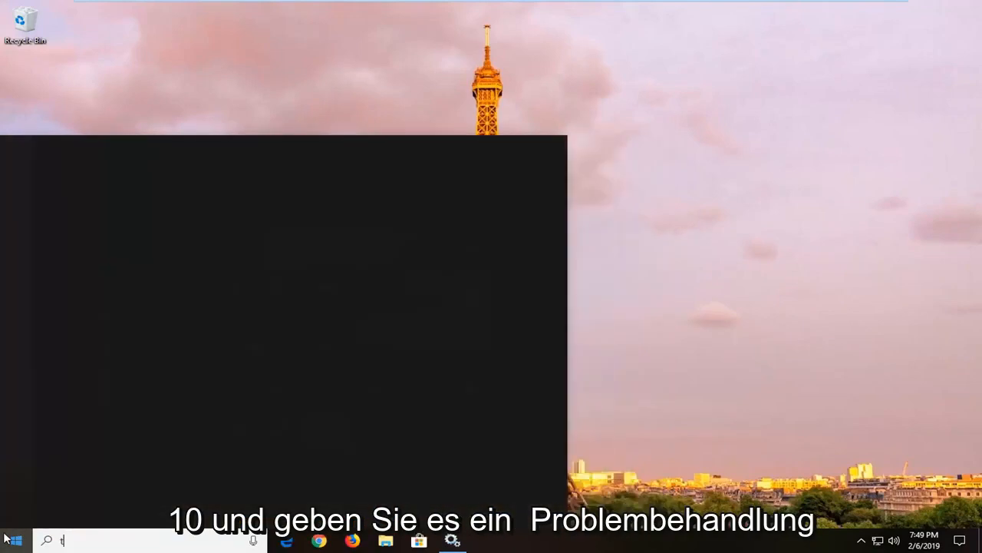
{"action": "type", "text": "roubleshoot"}
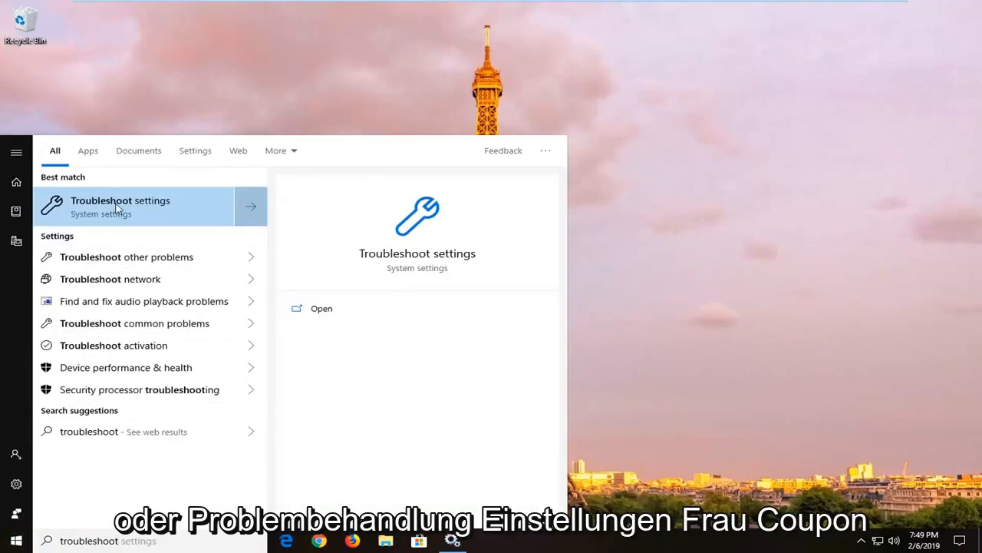
{"action": "left_click", "coordinate": [115, 206]}
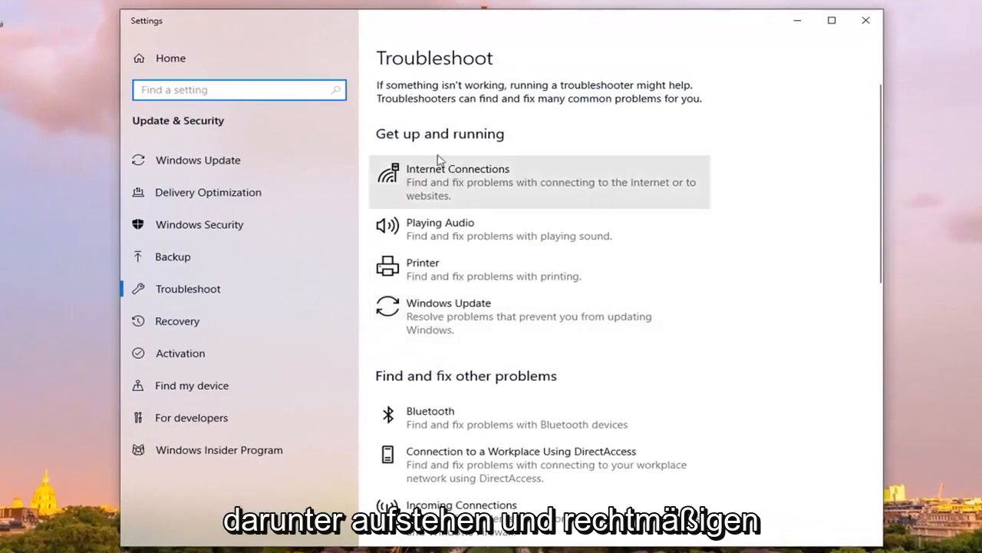
Run the Windows Update troubleshooter, then close it and the Settings window.
{"action": "left_click", "coordinate": [500, 329]}
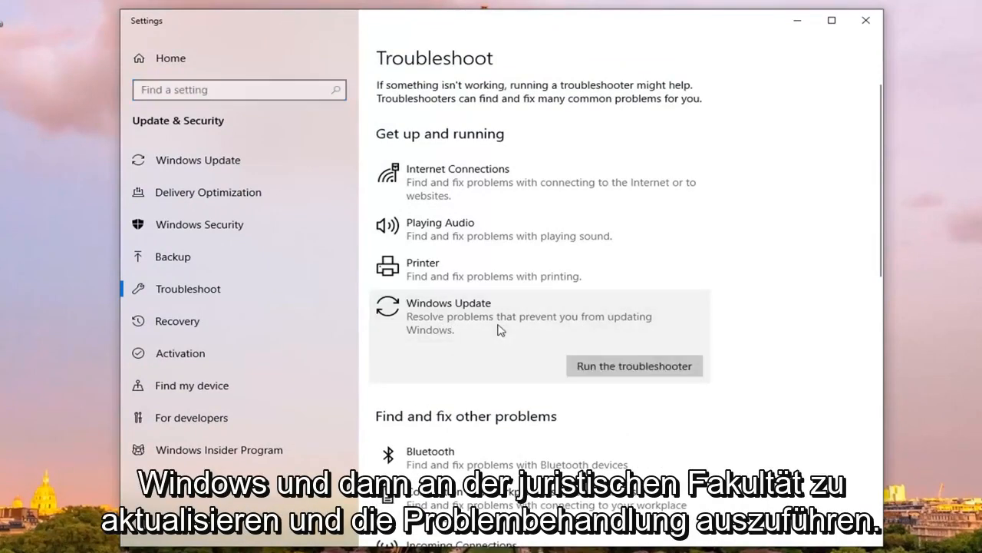
{"action": "left_click", "coordinate": [640, 368]}
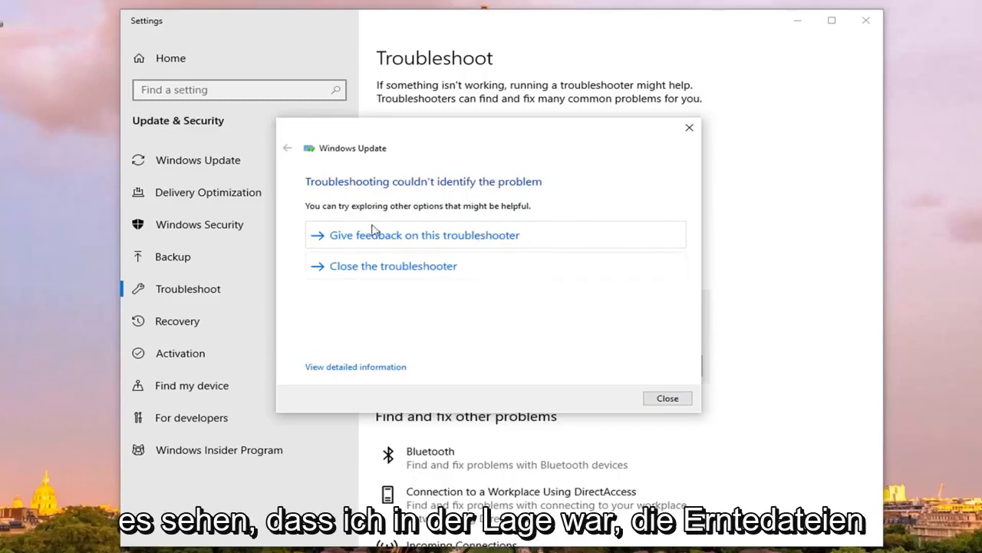
{"action": "left_click", "coordinate": [666, 399]}
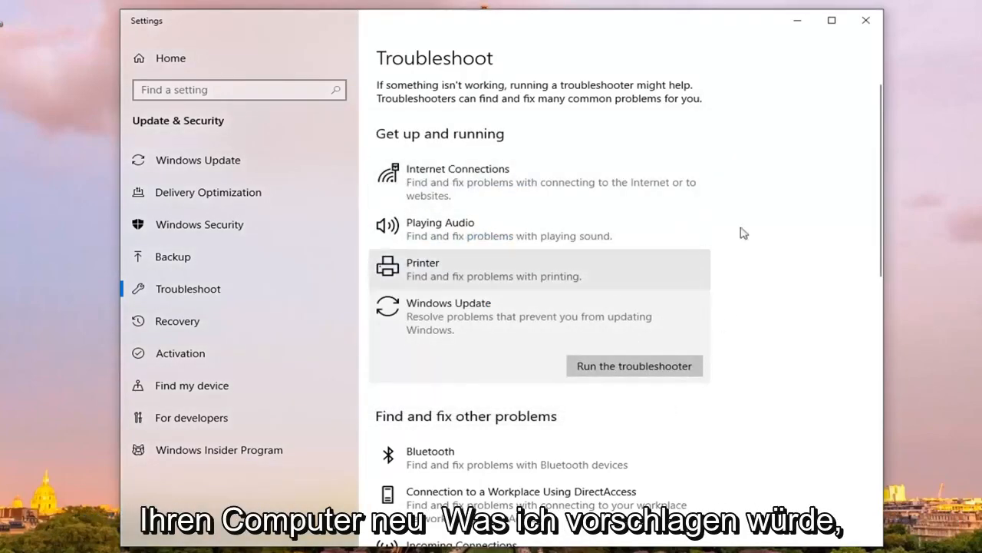
{"action": "left_click", "coordinate": [864, 28]}
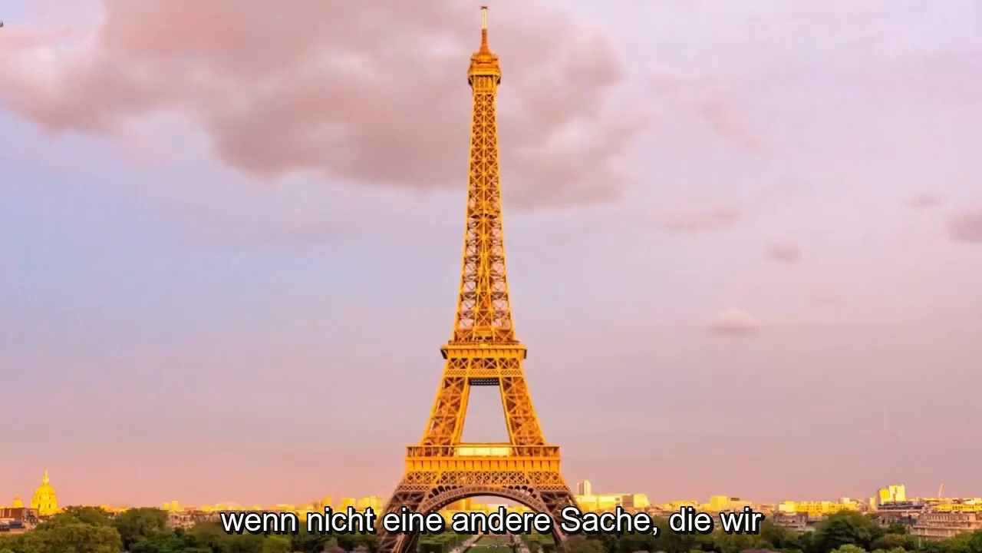
Search Windows for "services" and open the Services desktop app.
{"action": "left_click", "coordinate": [15, 540]}
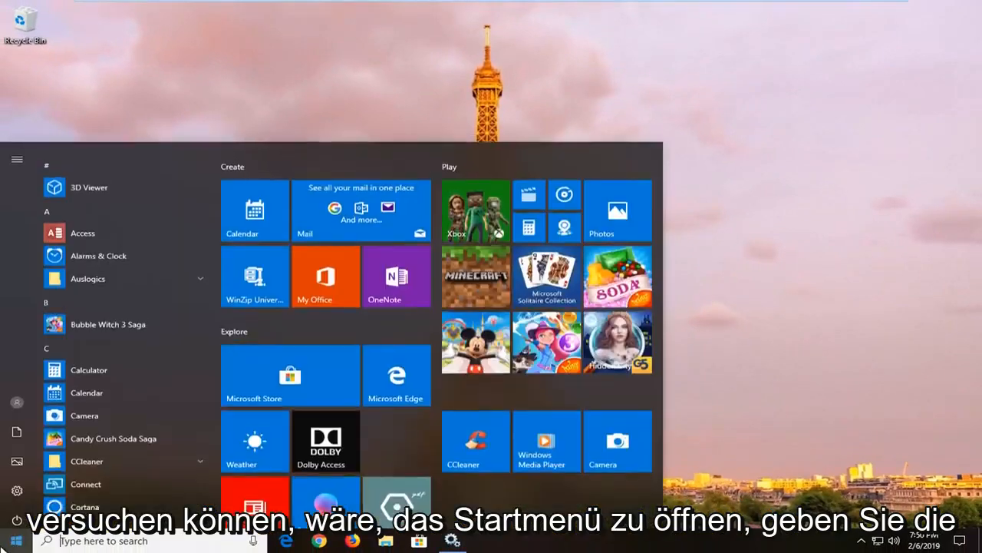
{"action": "type", "text": "s"}
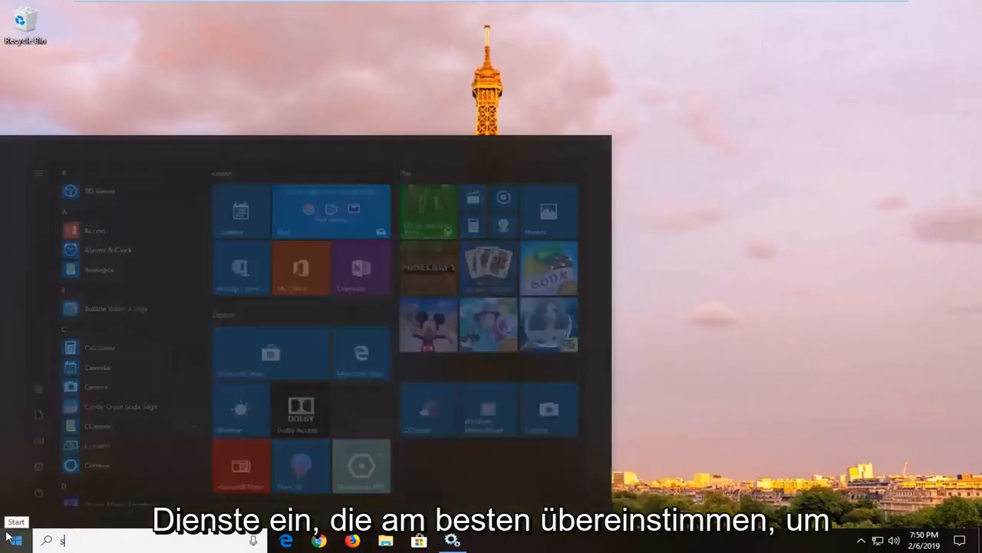
{"action": "type", "text": "ervices"}
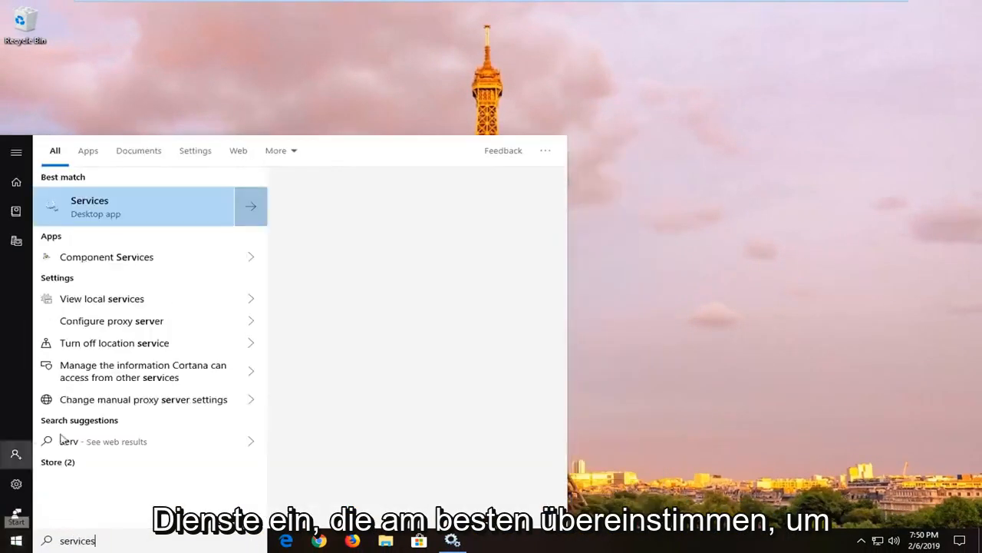
{"action": "left_click", "coordinate": [128, 208]}
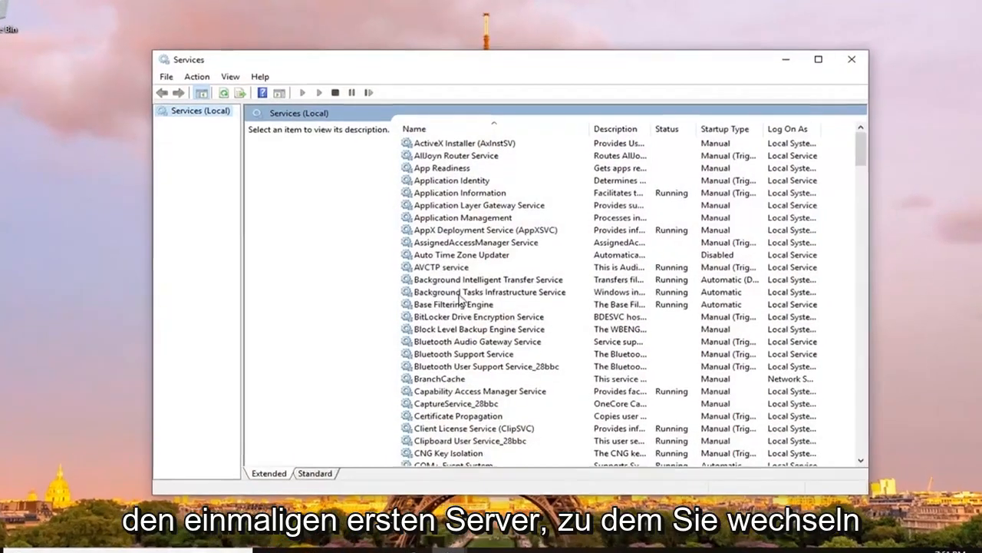
{"action": "left_click", "coordinate": [458, 293]}
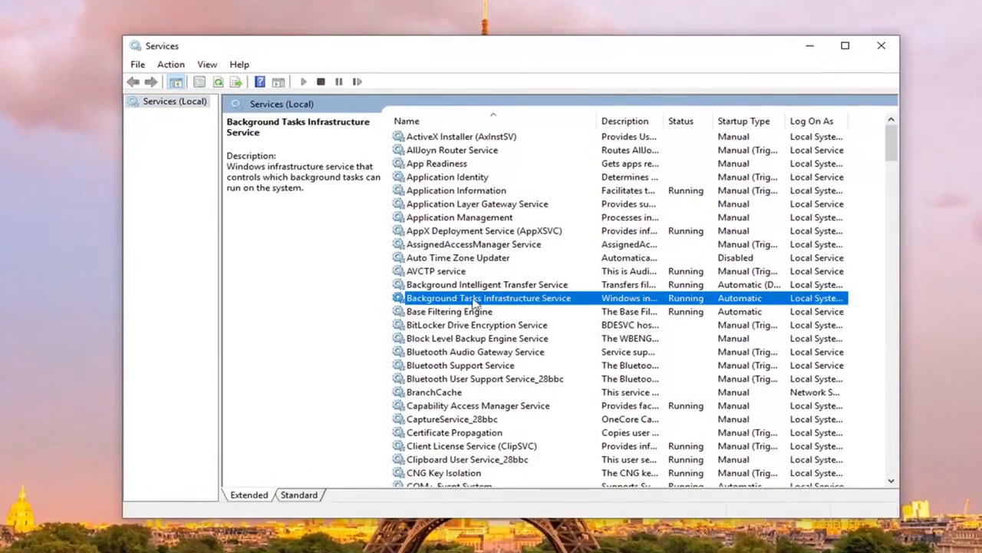
{"action": "double_click", "coordinate": [473, 302]}
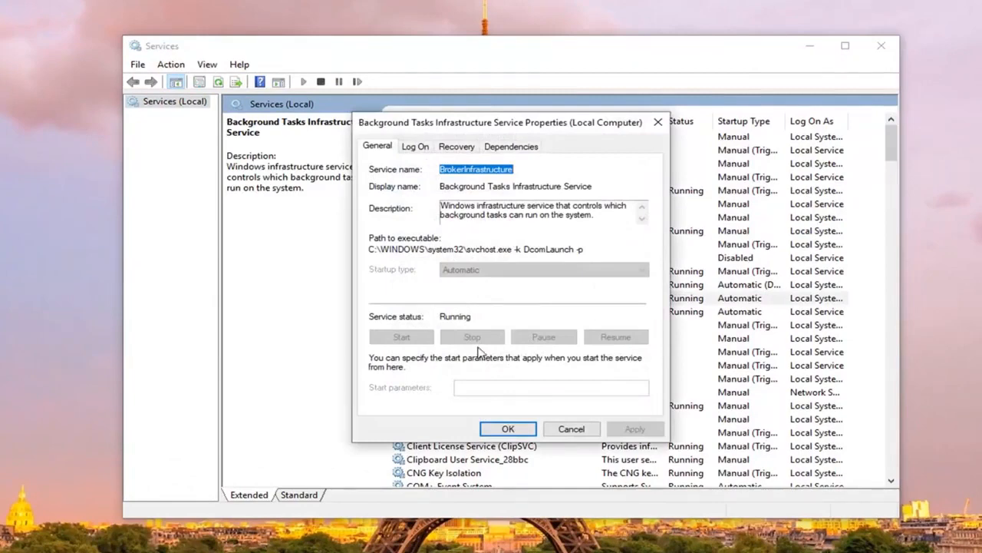
{"action": "left_click", "coordinate": [471, 214]}
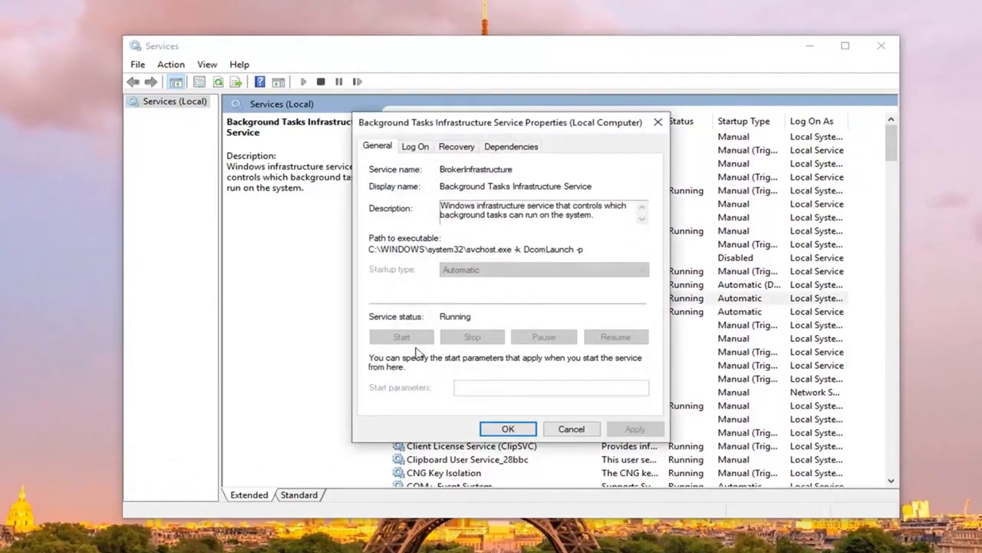
{"action": "left_click", "coordinate": [568, 429]}
Stop the Background Intelligent Transfer Service from its properties and confirm the dialog.
{"action": "left_click", "coordinate": [498, 289]}
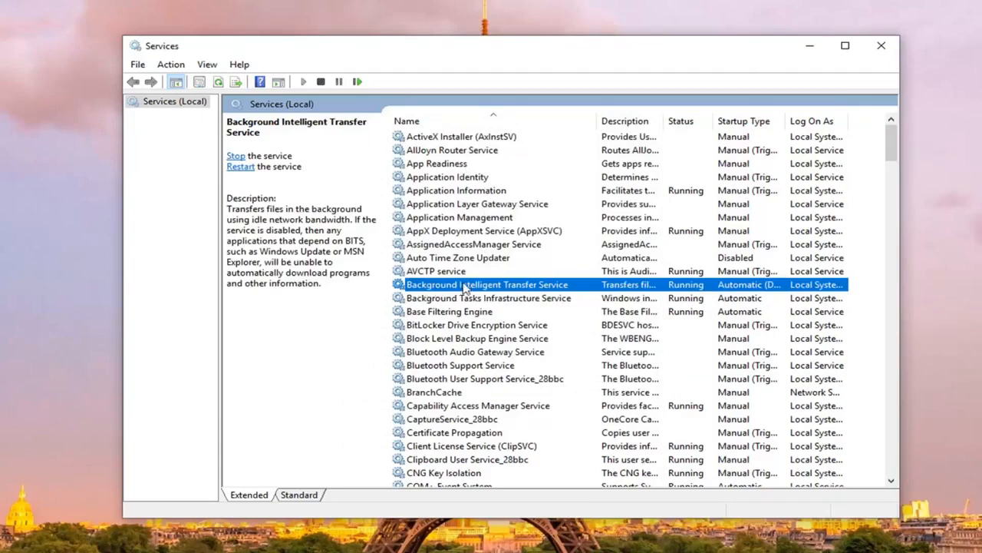
{"action": "double_click", "coordinate": [533, 286]}
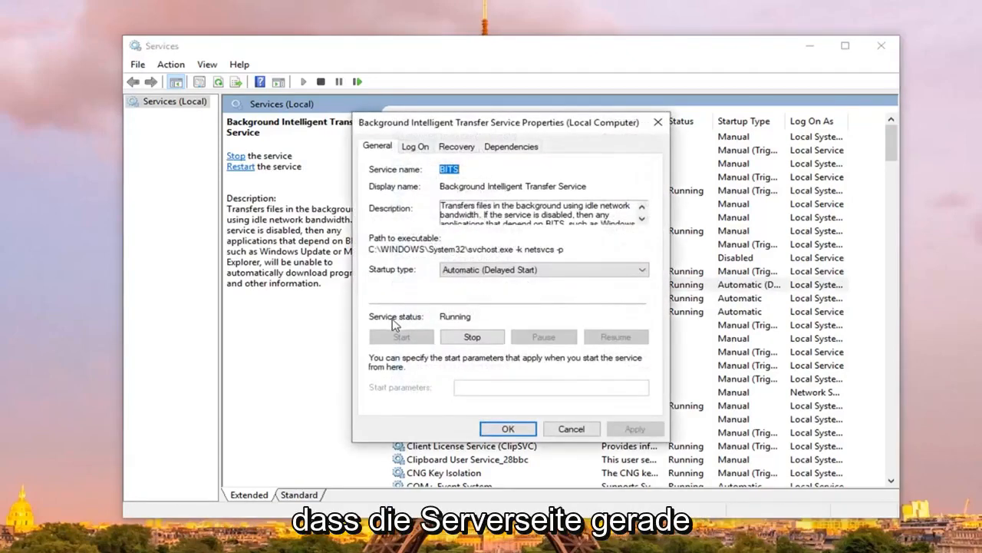
{"action": "left_click", "coordinate": [483, 340]}
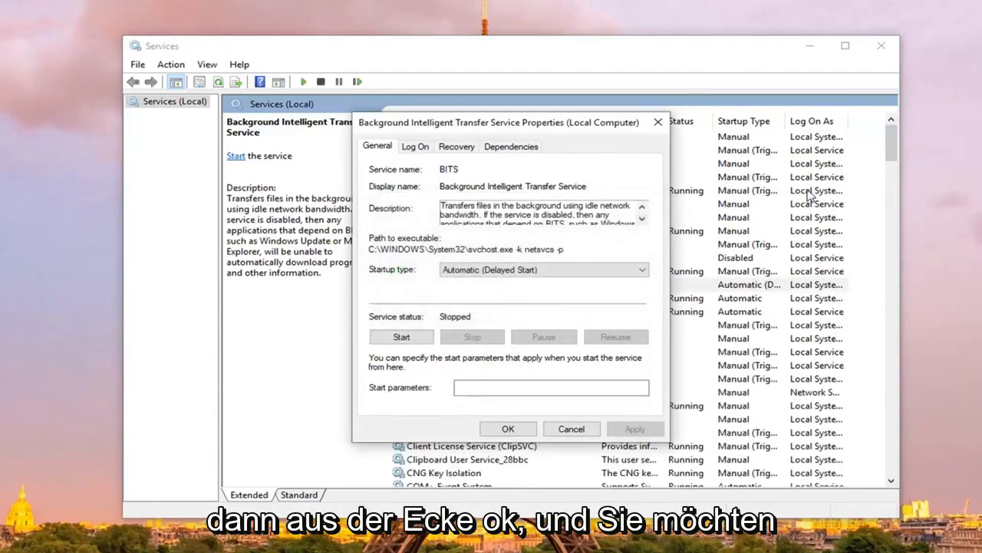
{"action": "left_click", "coordinate": [508, 429]}
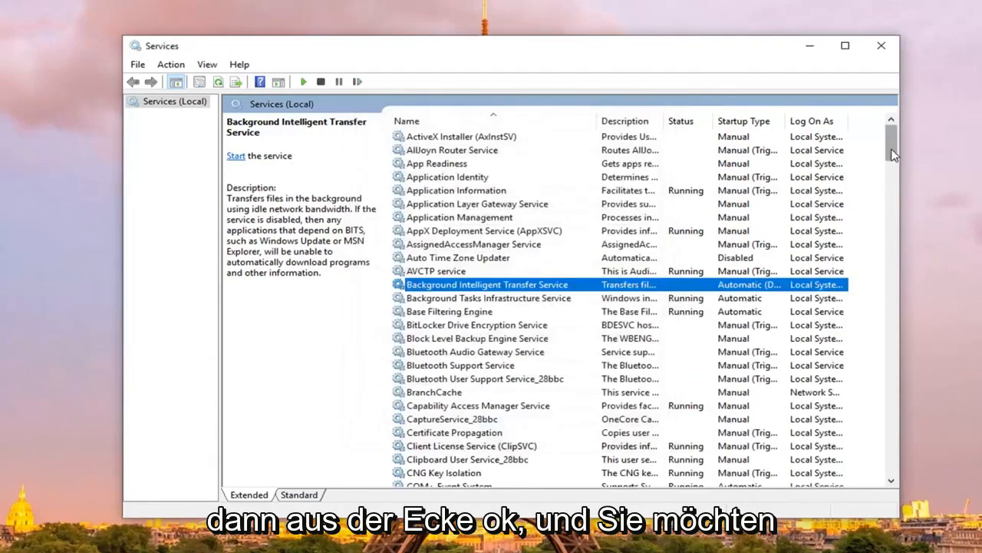
Stop the Windows Update service from its properties, confirm the dialog and minimize the Services window.
{"action": "left_click_drag", "start_coordinate": [892, 142], "coordinate": [891, 447]}
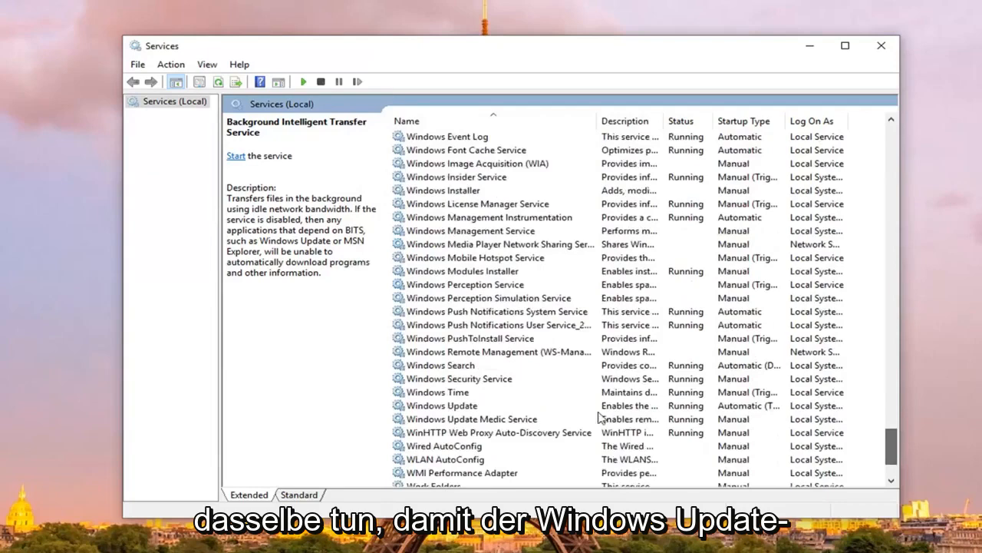
{"action": "left_click", "coordinate": [444, 406]}
{"action": "double_click", "coordinate": [443, 407]}
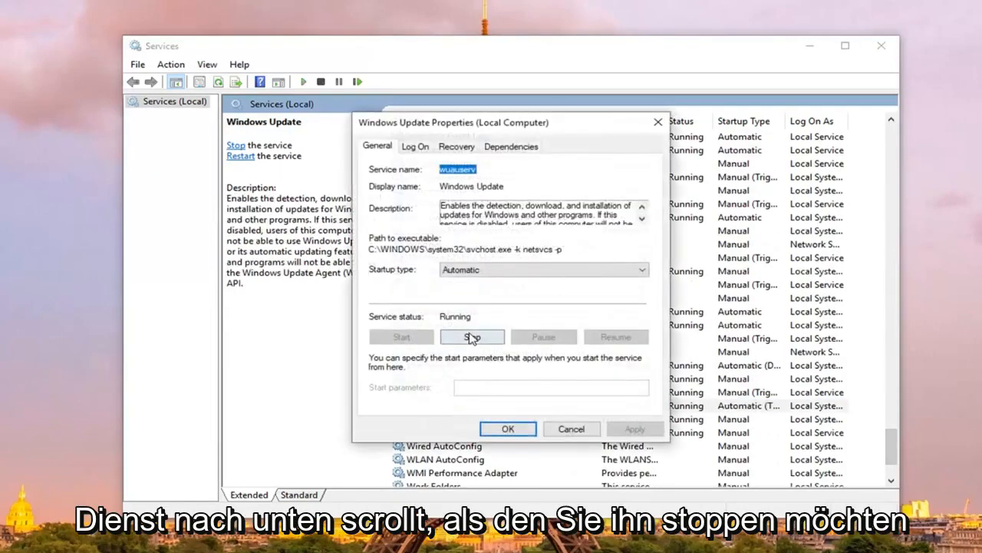
{"action": "left_click", "coordinate": [472, 337]}
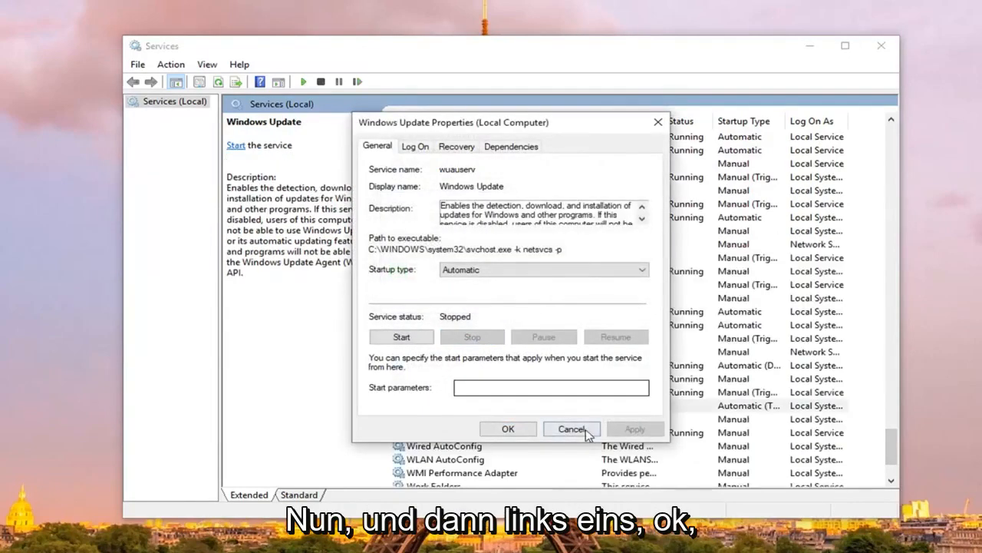
{"action": "left_click", "coordinate": [505, 432]}
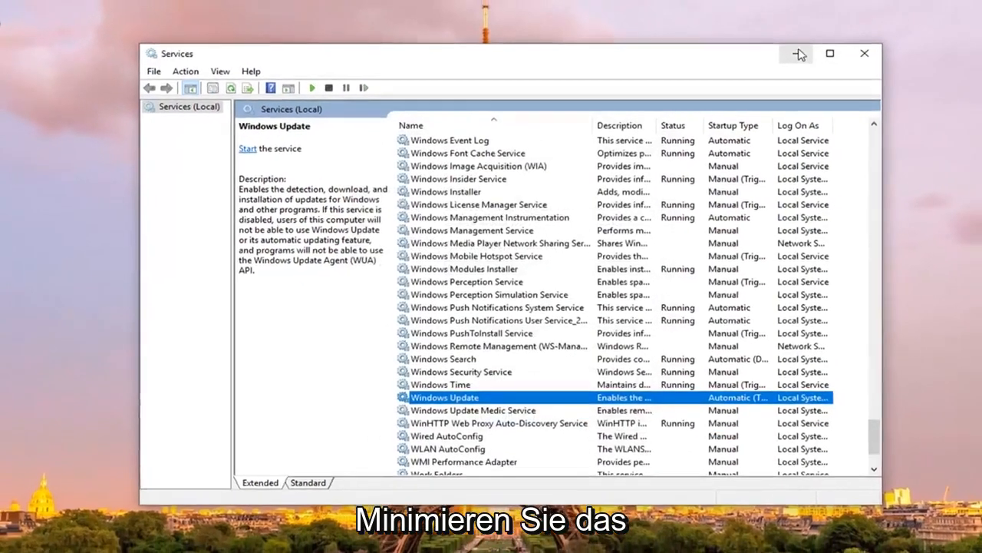
{"action": "left_click", "coordinate": [813, 46]}
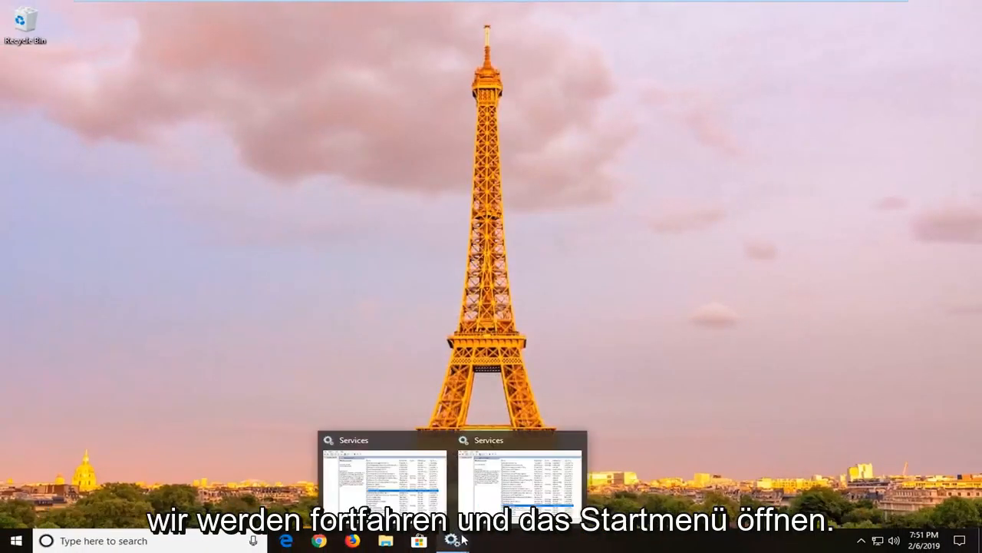
Search Windows for "file explorer", open File Explorer and show This PC.
{"action": "left_click", "coordinate": [4, 543]}
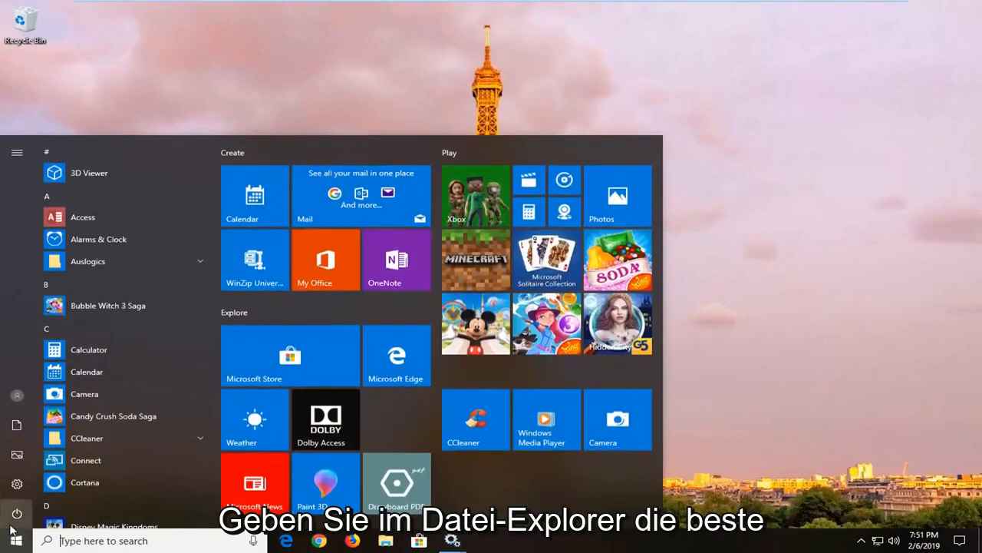
{"action": "type", "text": "file explorer"}
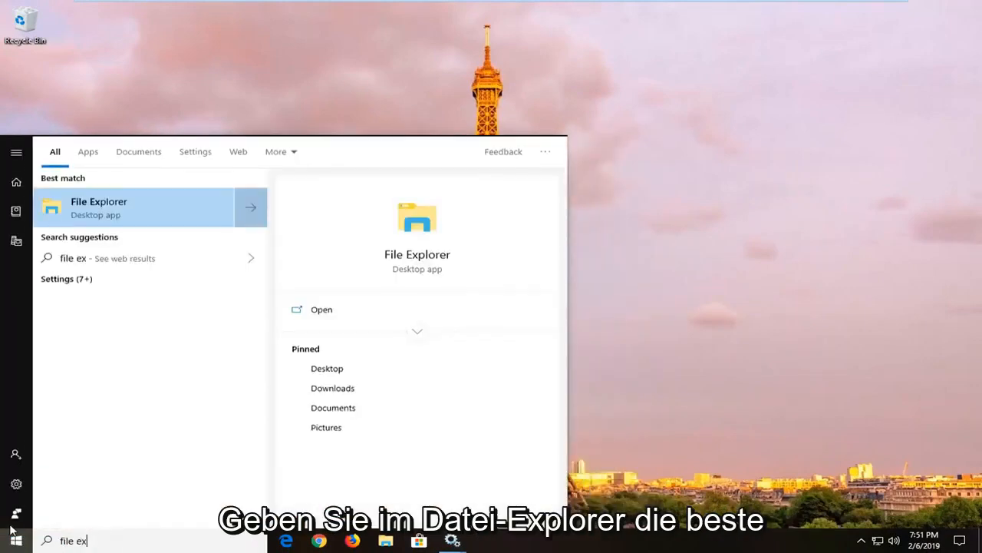
{"action": "left_click", "coordinate": [119, 216]}
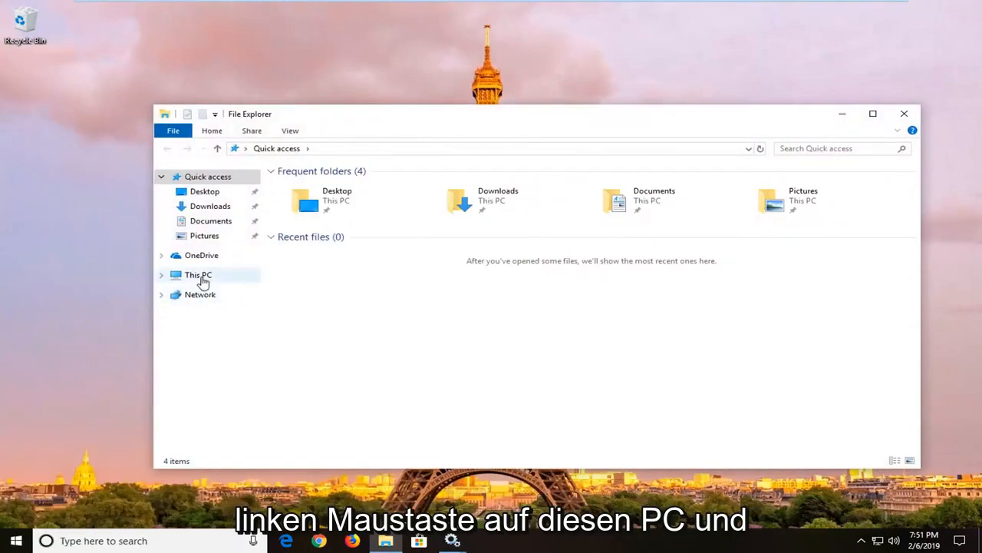
{"action": "left_click", "coordinate": [197, 276]}
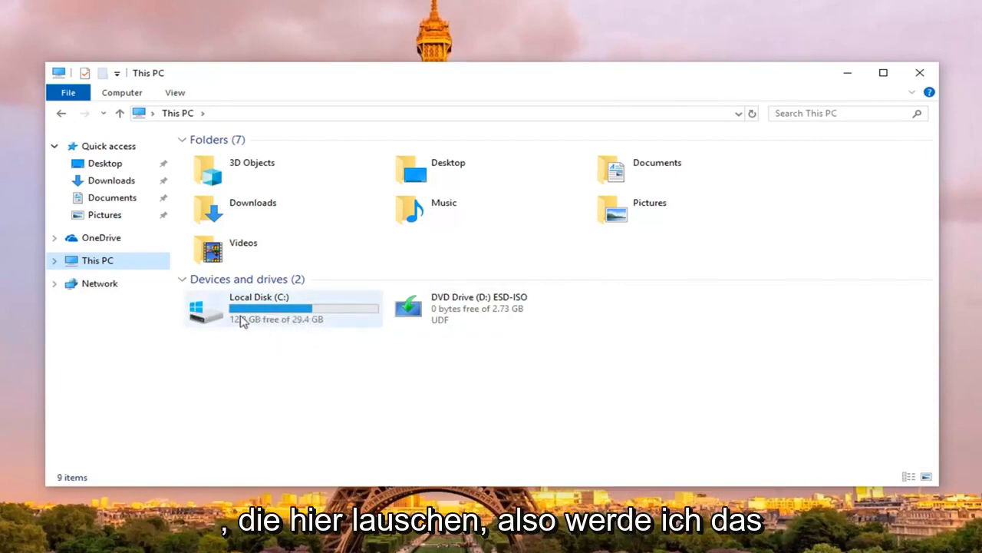
Open the folder C:\Windows\SoftwareDistribution\Download on the local disk.
{"action": "double_click", "coordinate": [259, 314]}
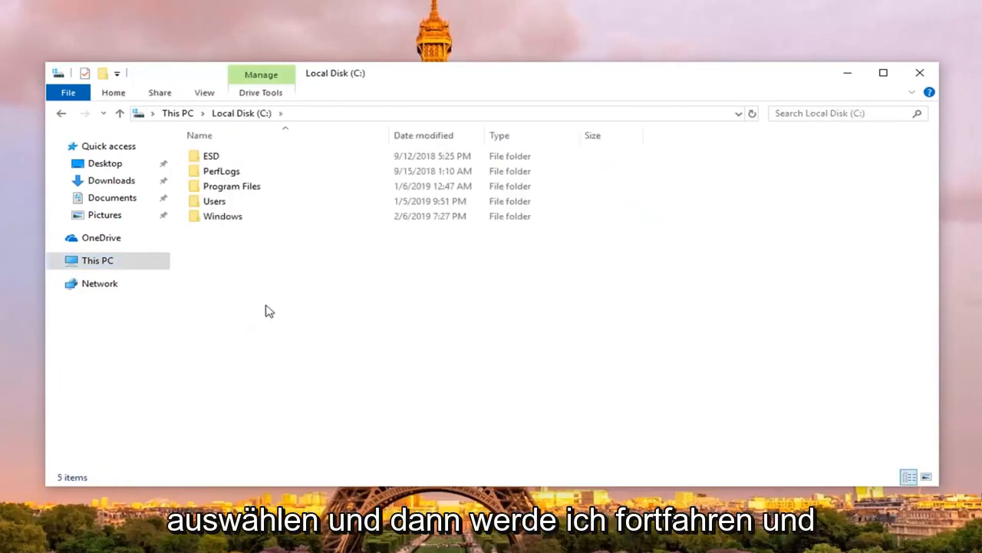
{"action": "double_click", "coordinate": [215, 218]}
{"action": "scroll", "coordinate": [219, 230], "scroll_direction": "down", "scroll_amount": 10}
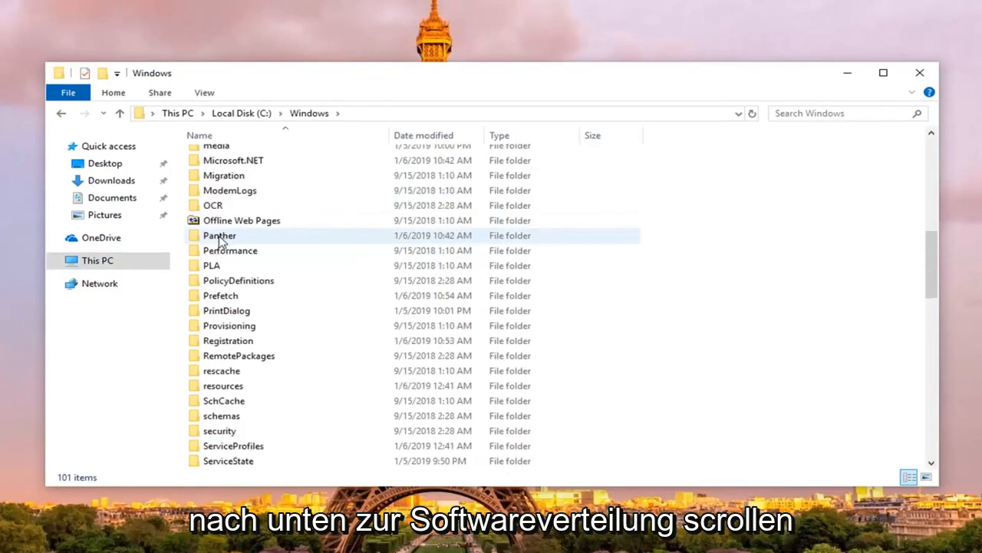
{"action": "scroll", "coordinate": [231, 250], "scroll_direction": "down", "scroll_amount": 2}
{"action": "scroll", "coordinate": [258, 439], "scroll_direction": "down", "scroll_amount": 1}
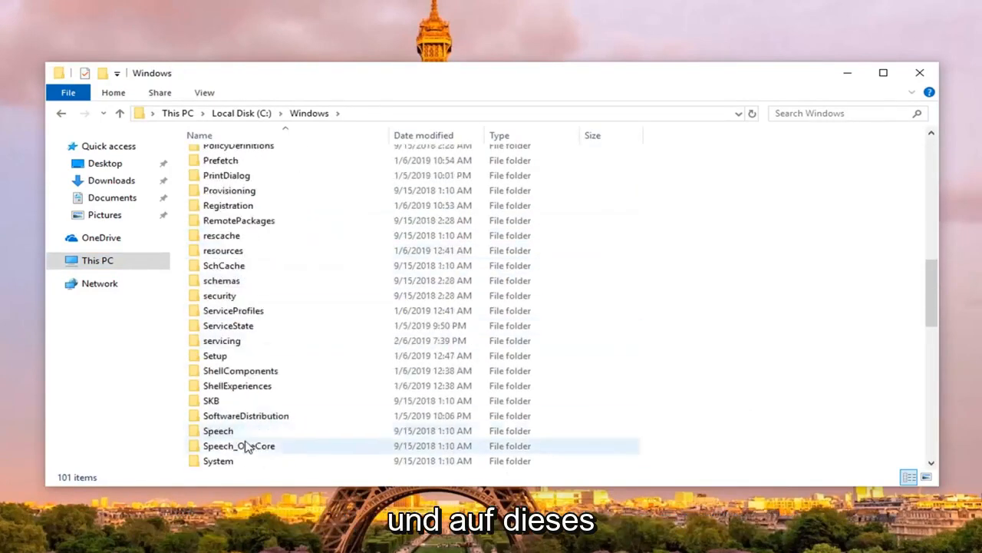
{"action": "left_click", "coordinate": [248, 417]}
{"action": "double_click", "coordinate": [261, 423]}
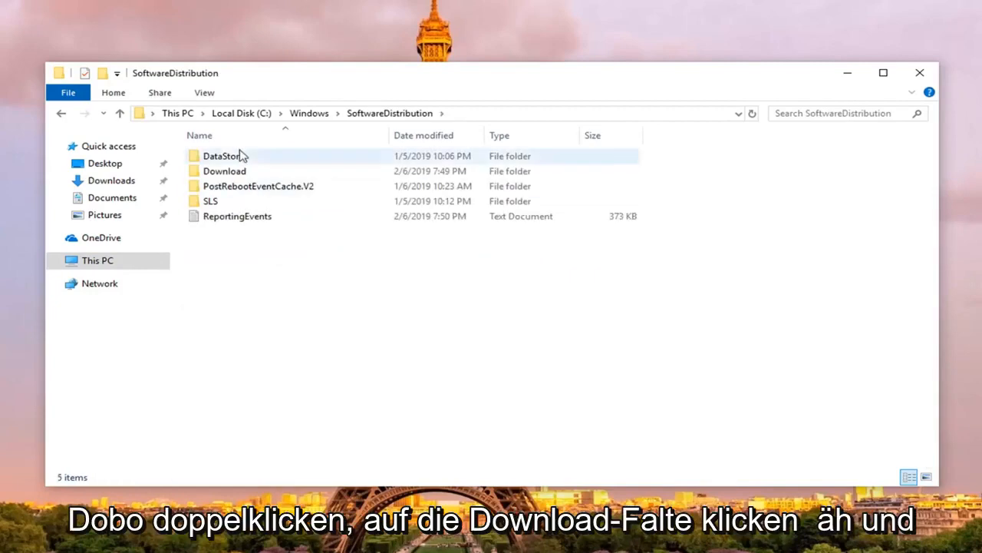
{"action": "double_click", "coordinate": [225, 173]}
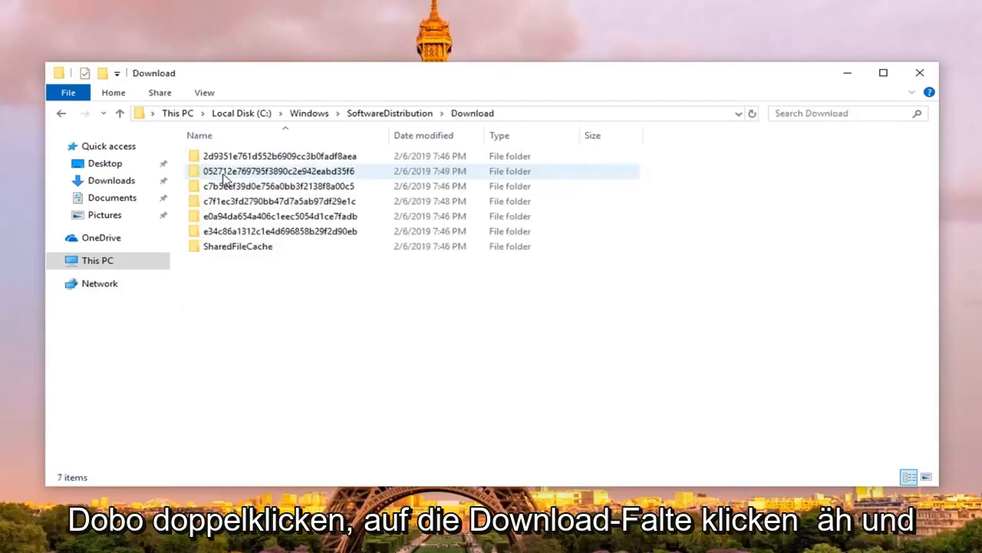
Delete all folders inside the SoftwareDistribution Download folder and close the File Explorer window.
{"action": "left_click", "coordinate": [248, 157]}
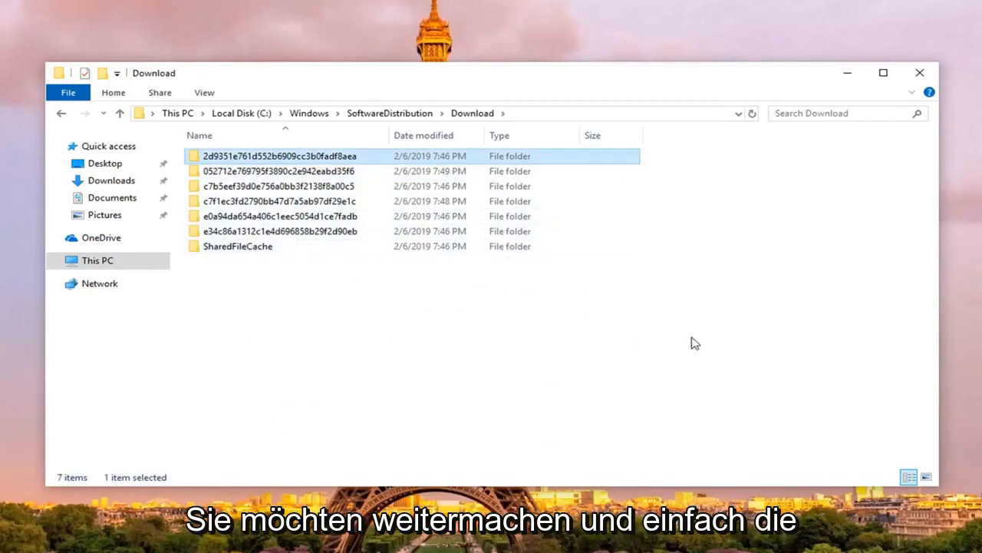
{"action": "left_click_drag", "start_coordinate": [700, 353], "coordinate": [327, 146]}
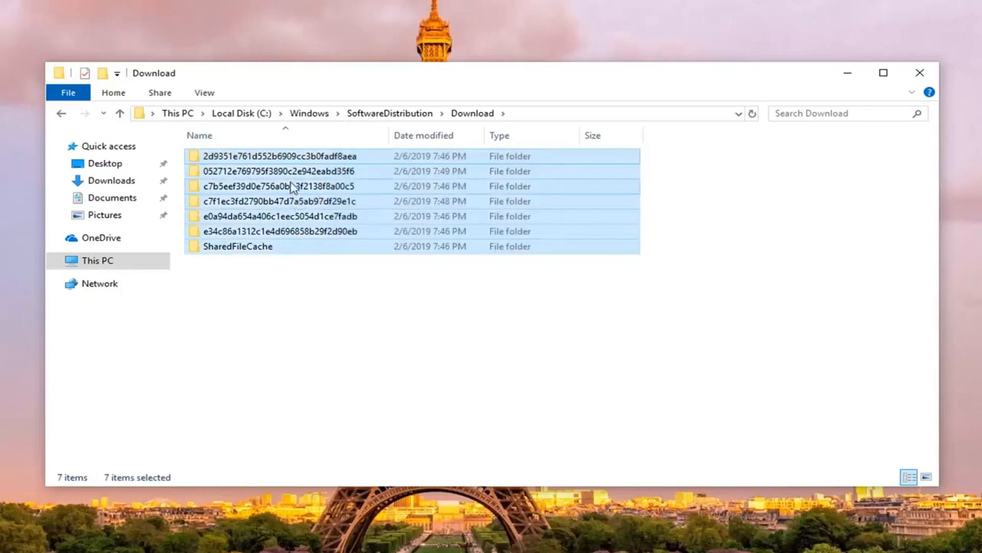
{"action": "right_click", "coordinate": [291, 183]}
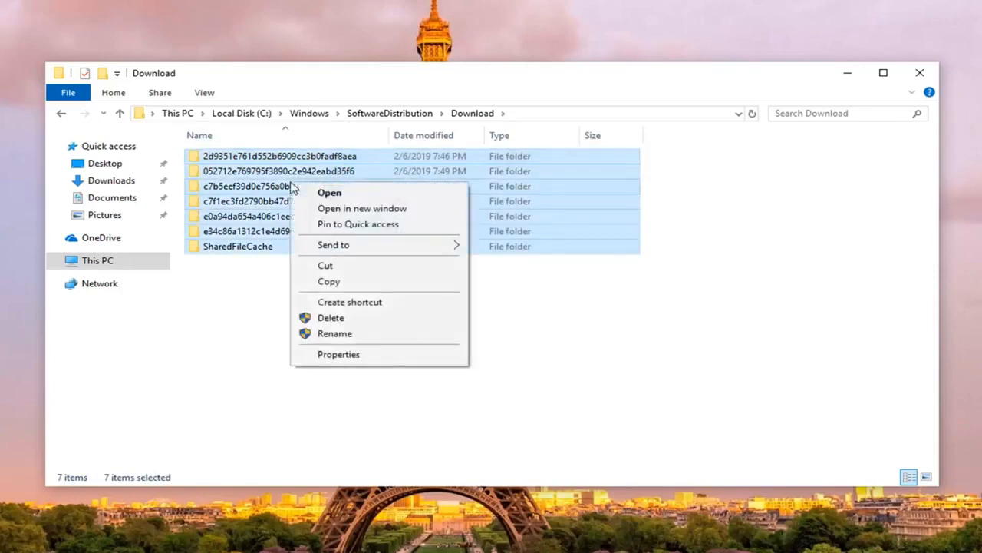
{"action": "left_click", "coordinate": [351, 319]}
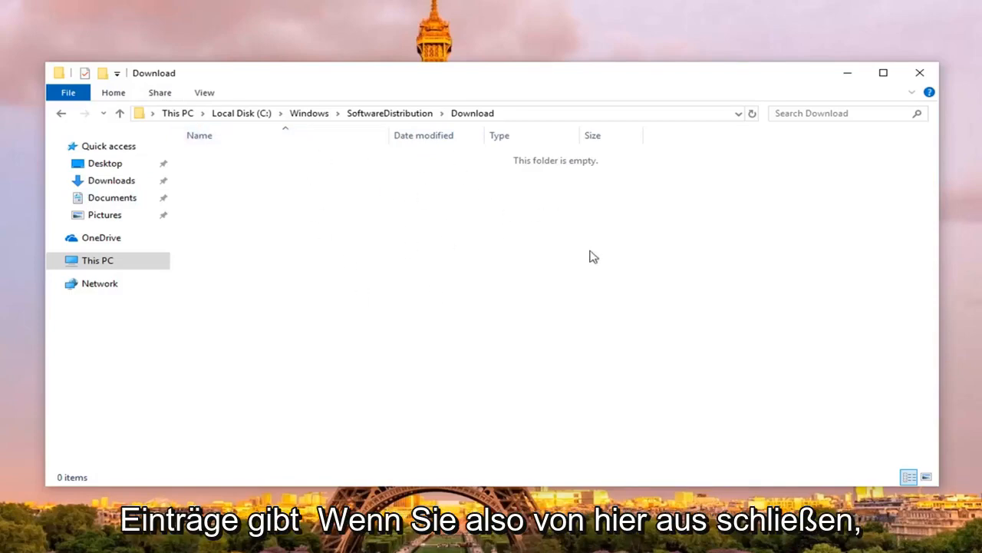
{"action": "left_click", "coordinate": [919, 75]}
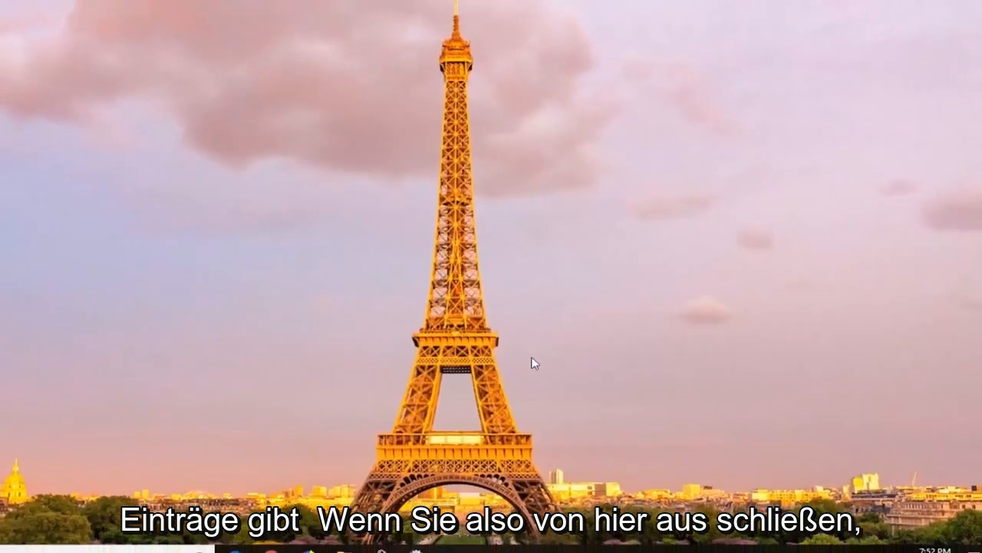
Return to the Services window, start the Windows Update service from its properties and apply the Automatic startup type.
{"action": "mouse_move", "coordinate": [452, 539]}
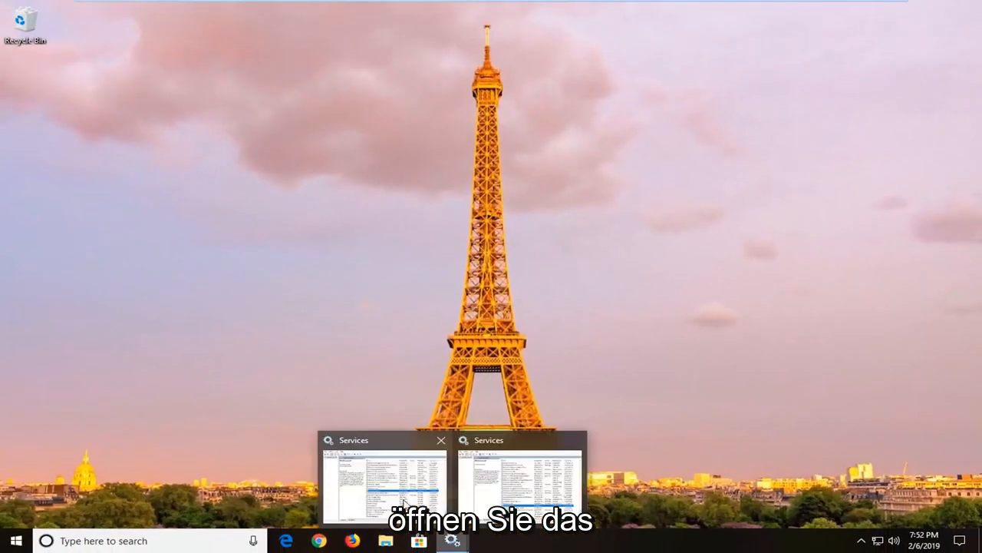
{"action": "left_click", "coordinate": [404, 503]}
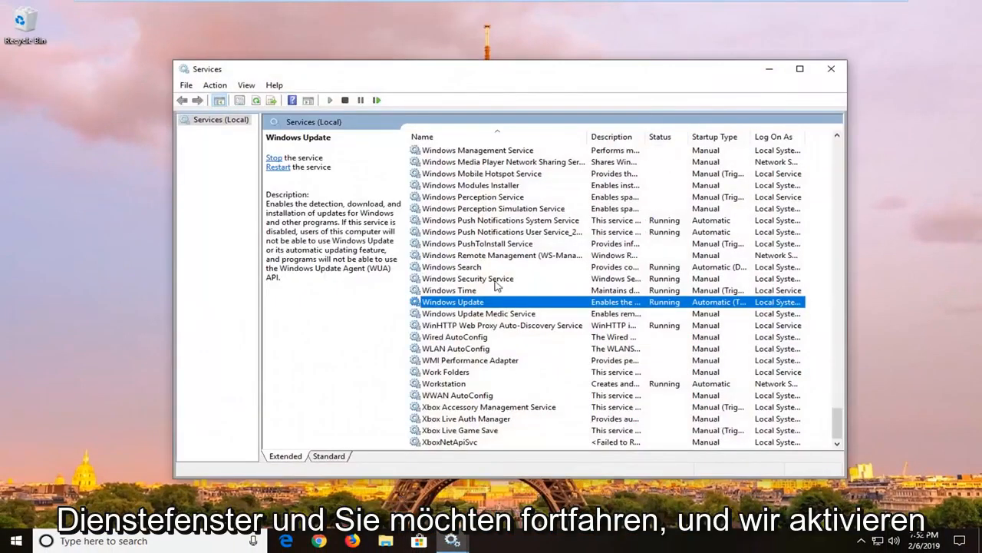
{"action": "double_click", "coordinate": [461, 305]}
{"action": "left_click", "coordinate": [463, 321]}
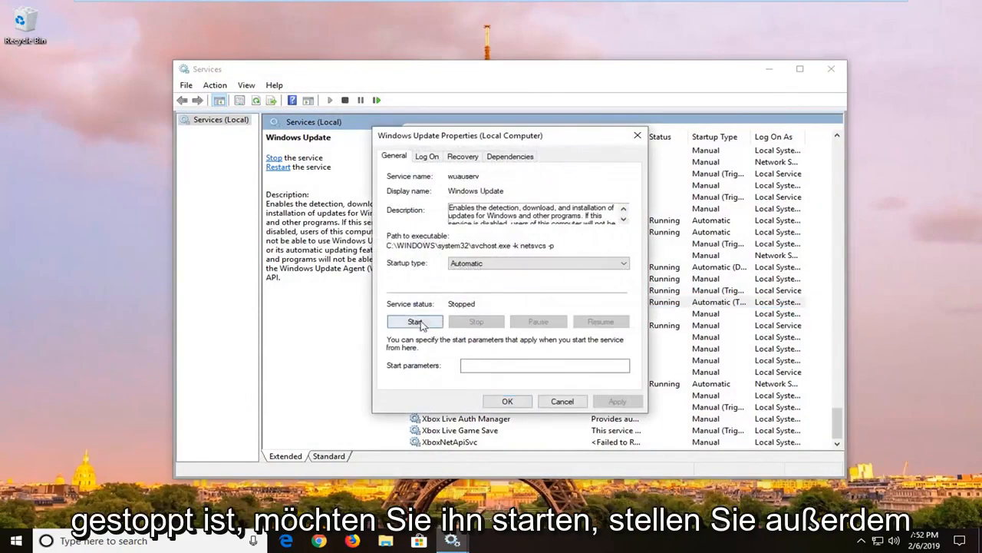
{"action": "left_click", "coordinate": [414, 320]}
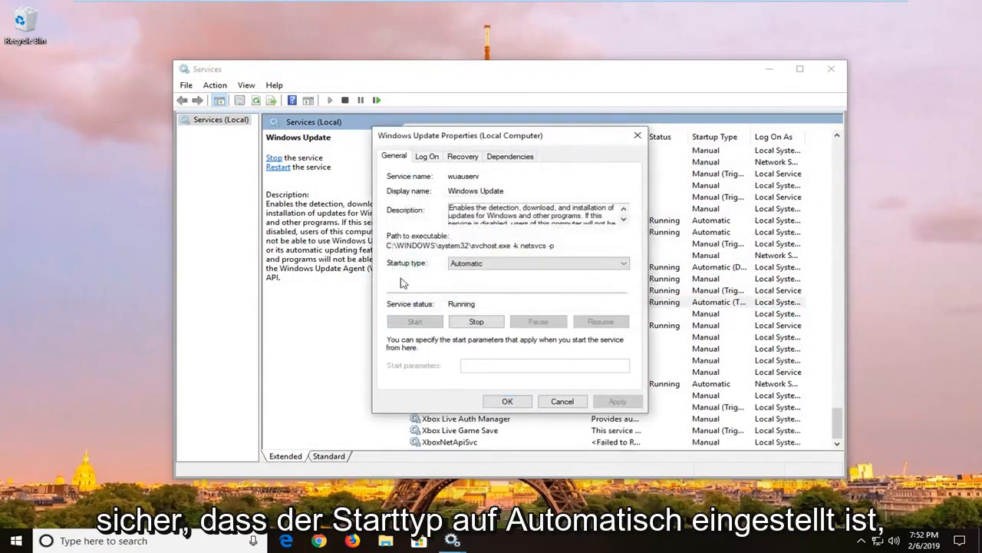
{"action": "left_click", "coordinate": [499, 263]}
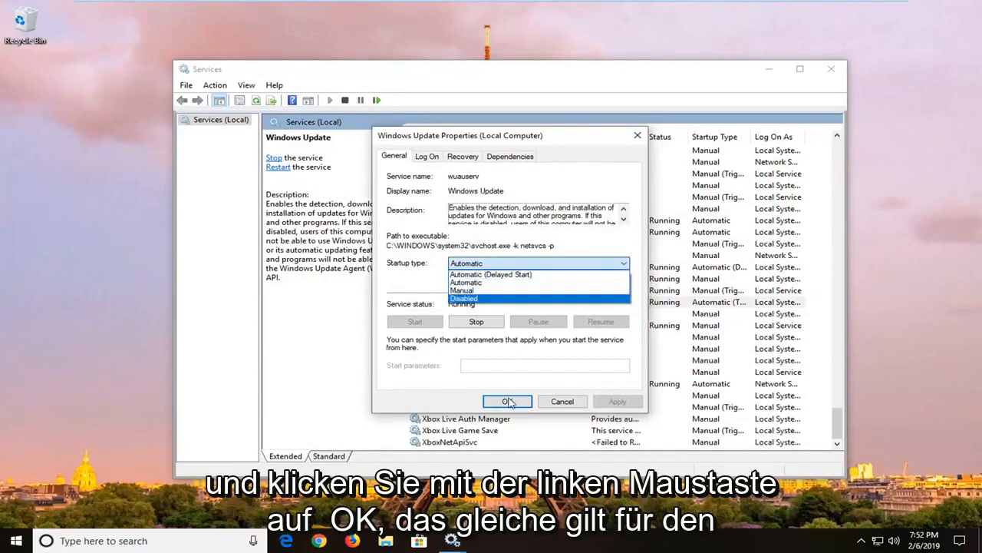
{"action": "left_click", "coordinate": [466, 282]}
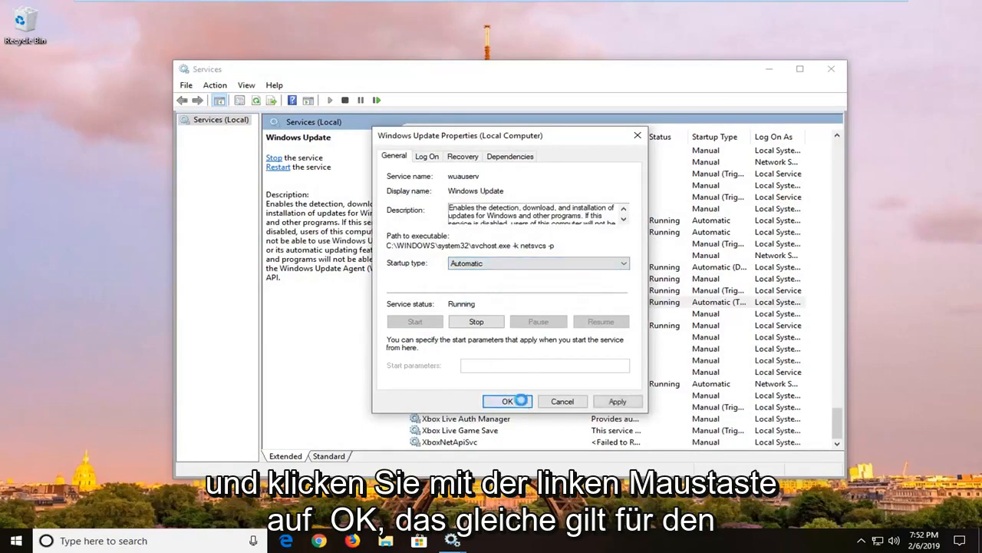
{"action": "left_click", "coordinate": [514, 400]}
Start the Background Intelligent Transfer Service with the Automatic (Delayed Start) startup type kept, confirm its properties and close the Services window.
{"action": "scroll", "coordinate": [576, 307], "scroll_direction": "up", "scroll_amount": 20}
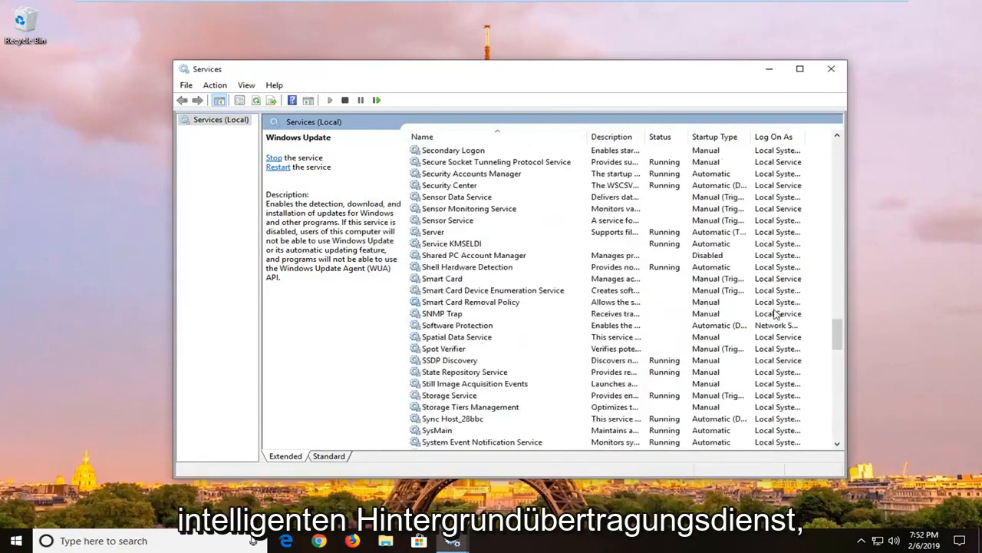
{"action": "scroll", "coordinate": [826, 307], "scroll_direction": "up", "scroll_amount": 20}
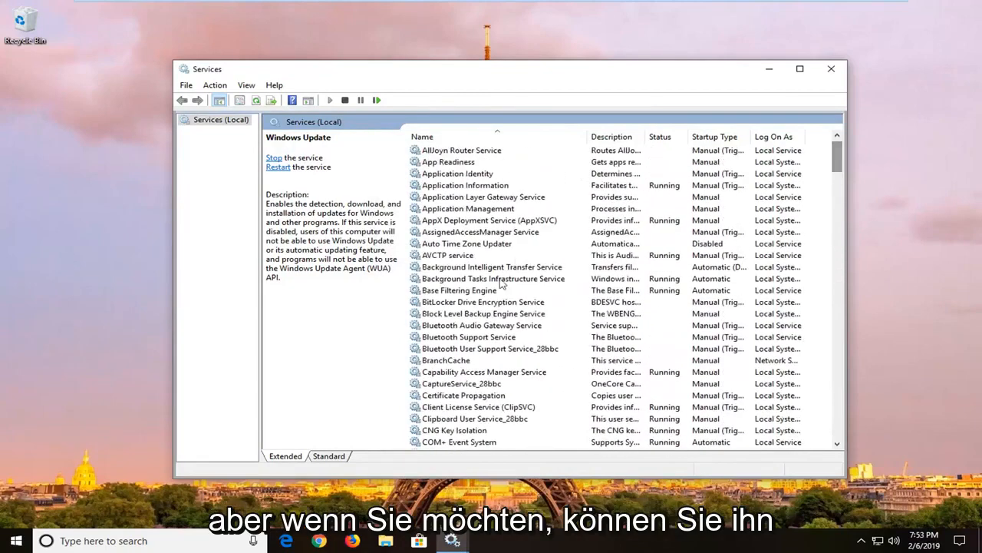
{"action": "double_click", "coordinate": [496, 270]}
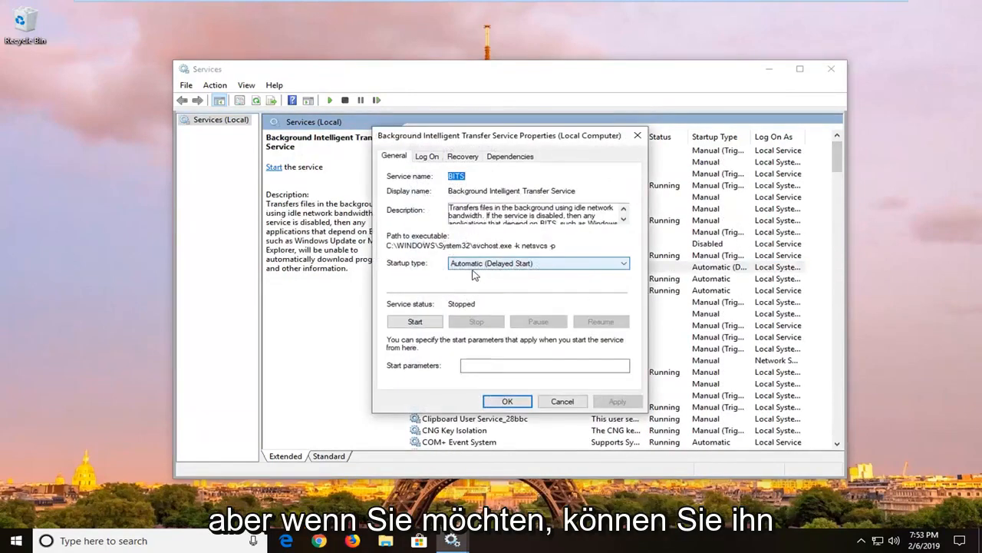
{"action": "left_click", "coordinate": [476, 265]}
{"action": "left_click", "coordinate": [413, 271]}
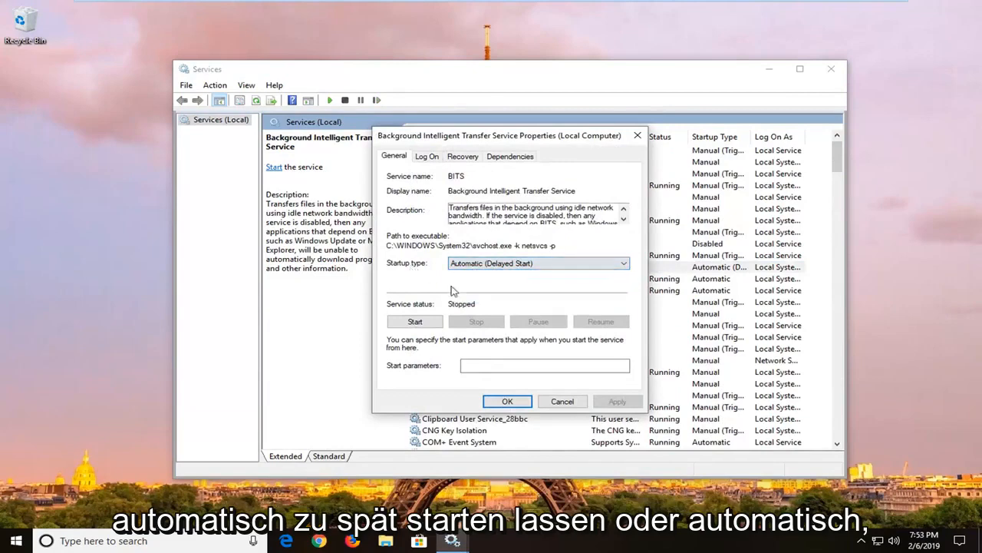
{"action": "left_click", "coordinate": [461, 266]}
{"action": "left_click", "coordinate": [428, 275]}
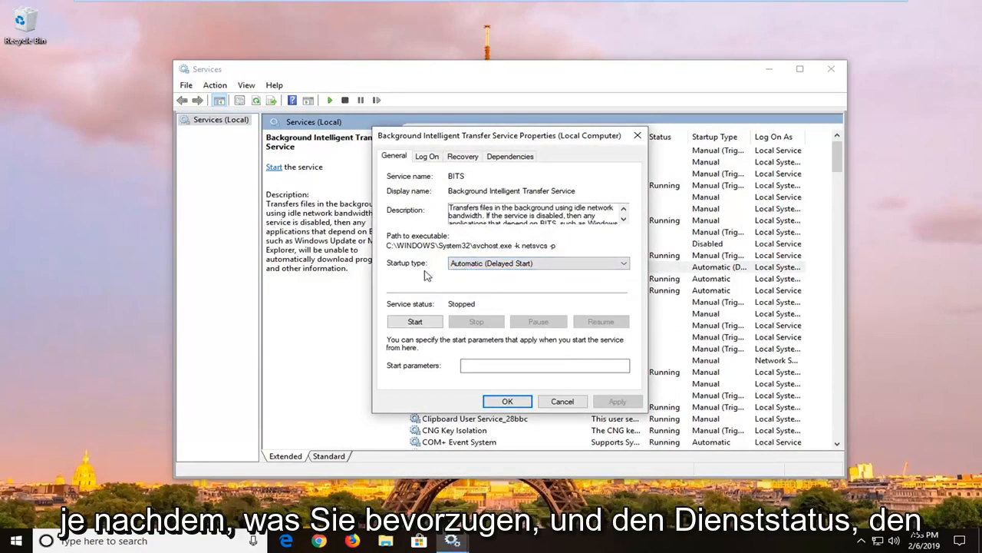
{"action": "left_click", "coordinate": [411, 320]}
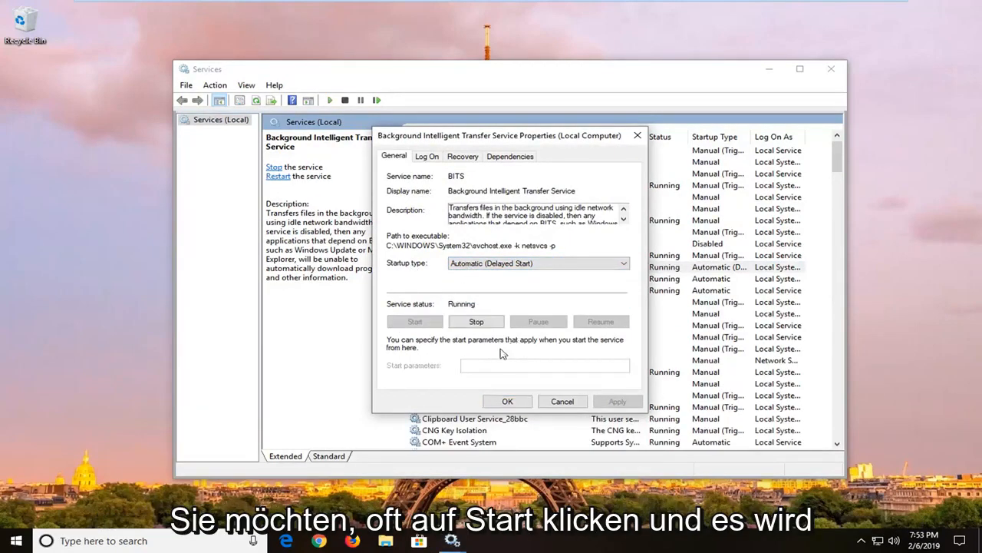
{"action": "left_click", "coordinate": [492, 402]}
{"action": "left_click", "coordinate": [828, 70]}
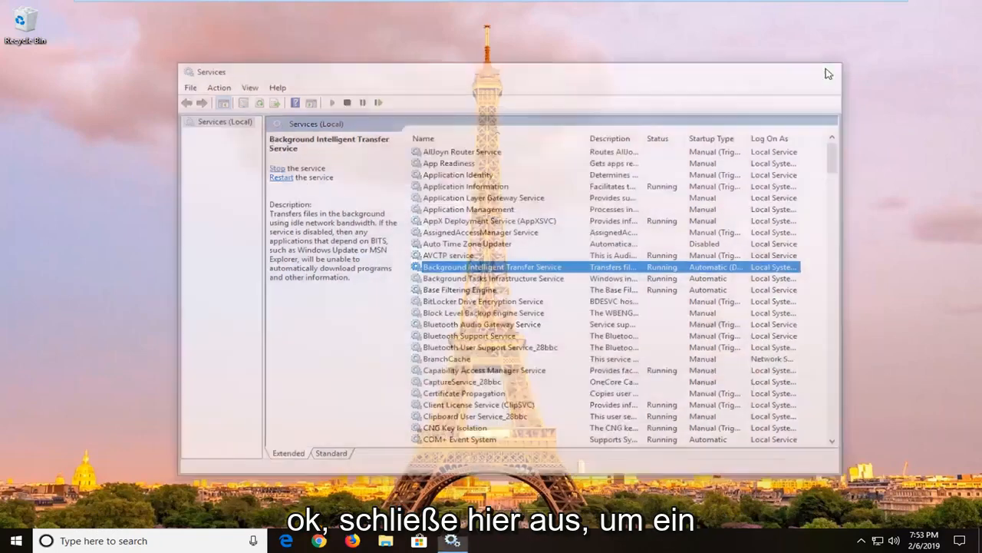